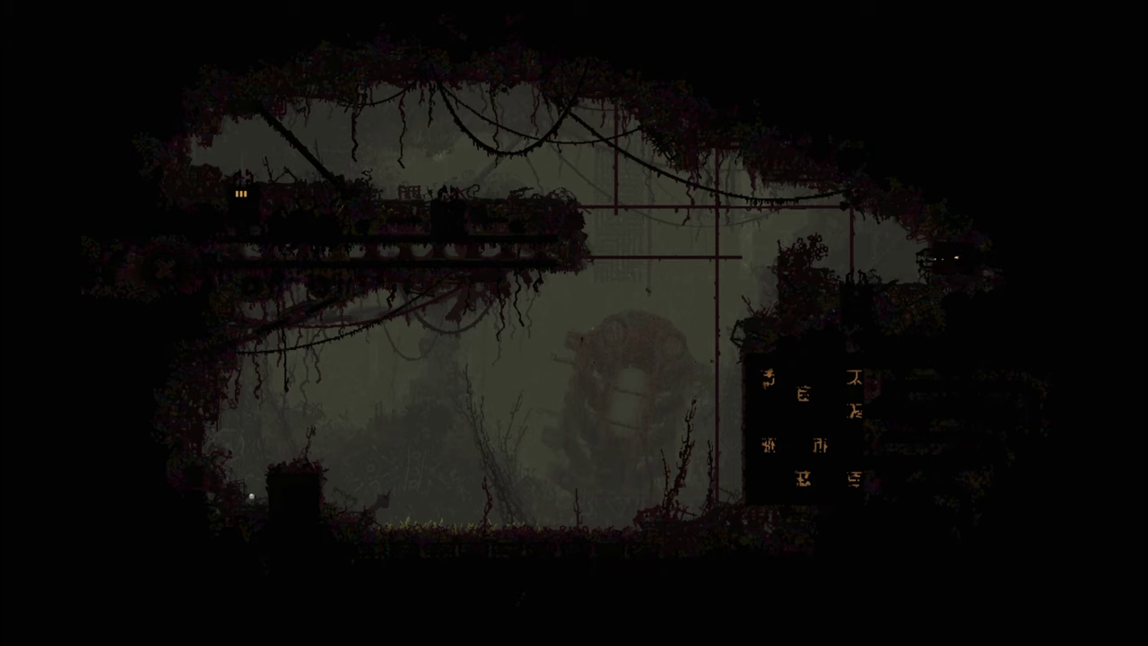
key(Left)
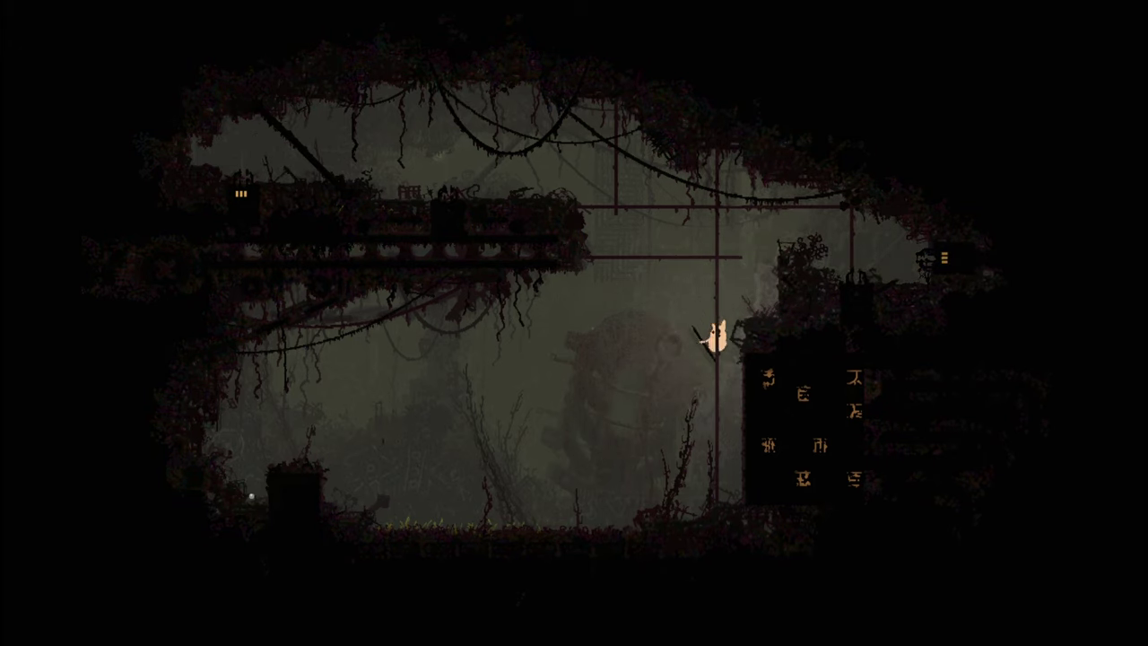
key(Left)
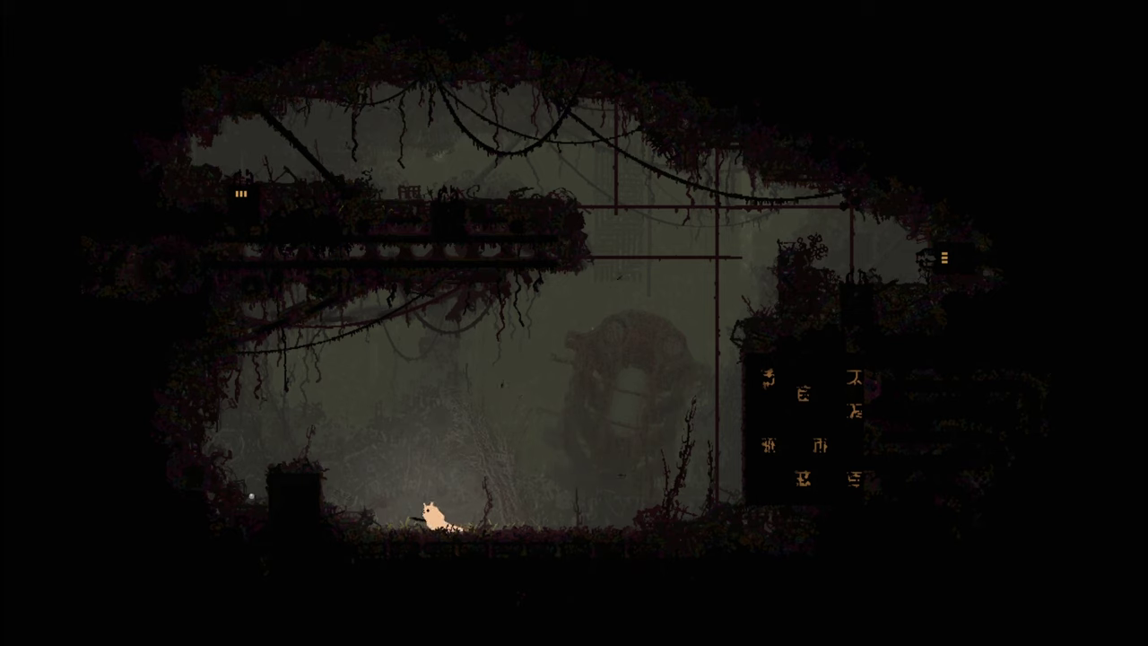
key(Up)
key(Left)
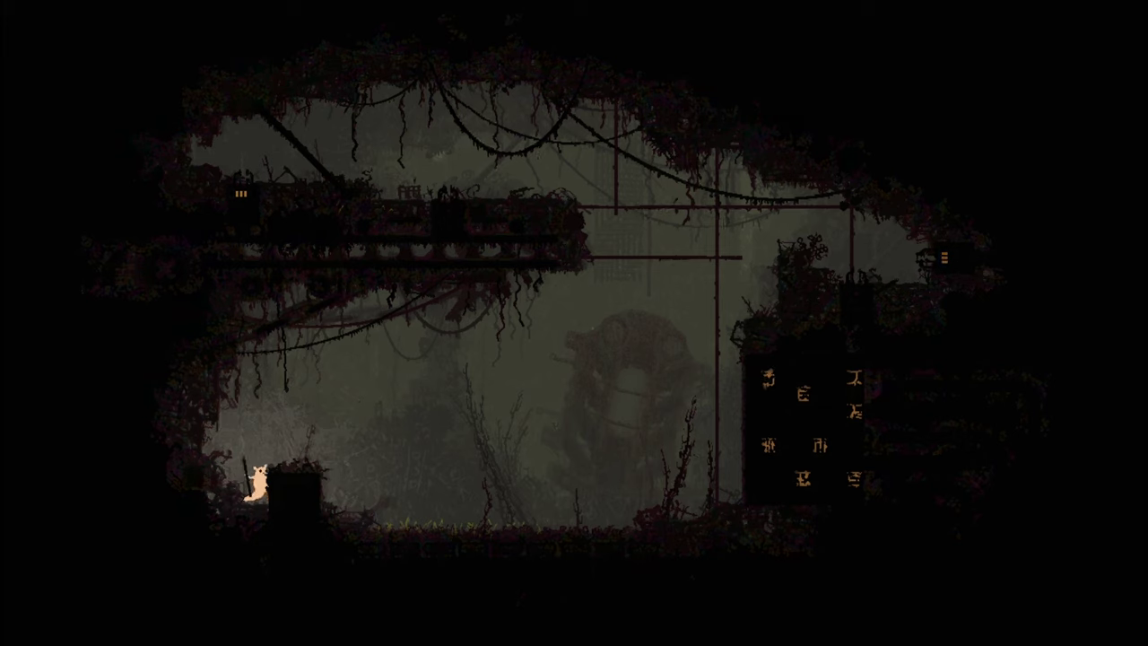
key(Up)
key(Right)
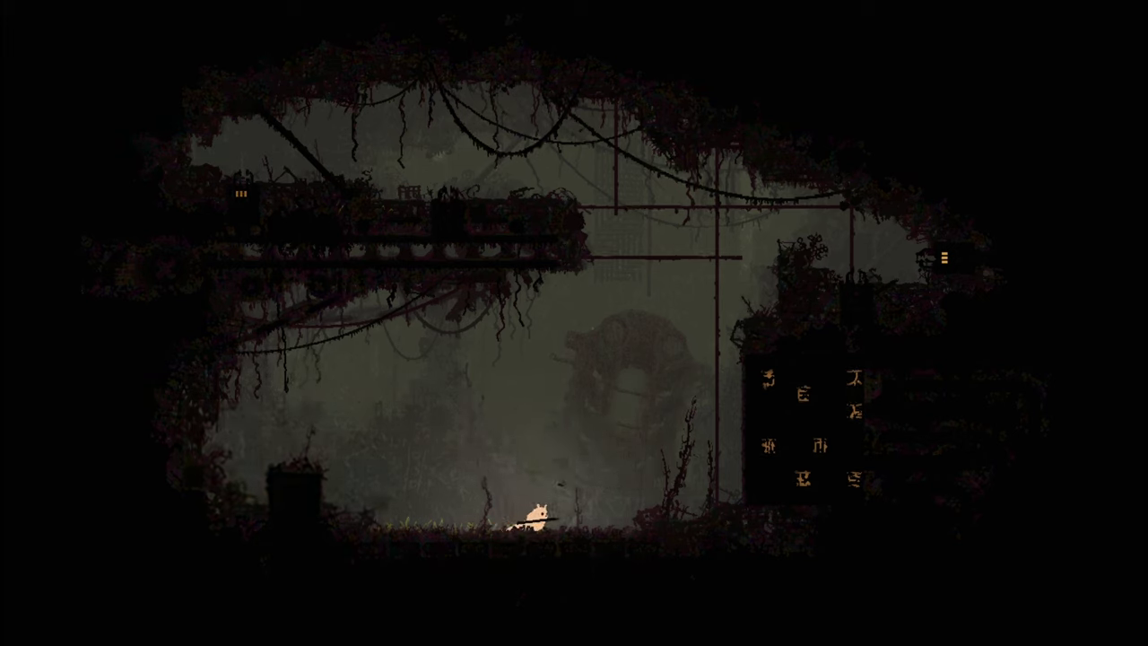
key(Right)
key(Up)
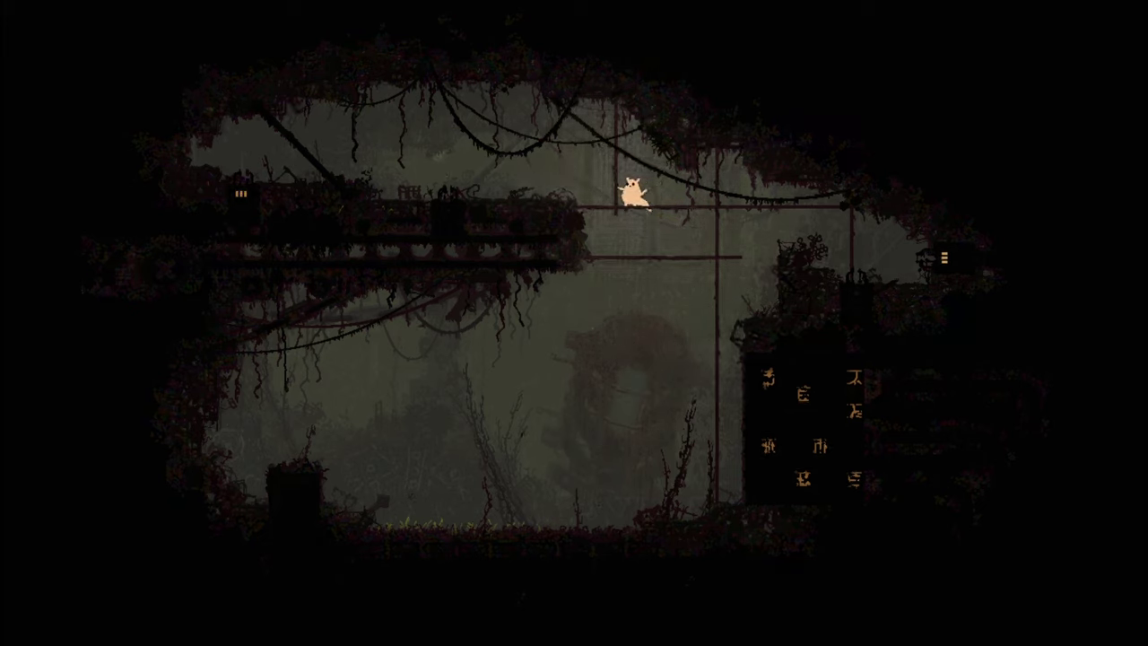
key(Left)
key(Up)
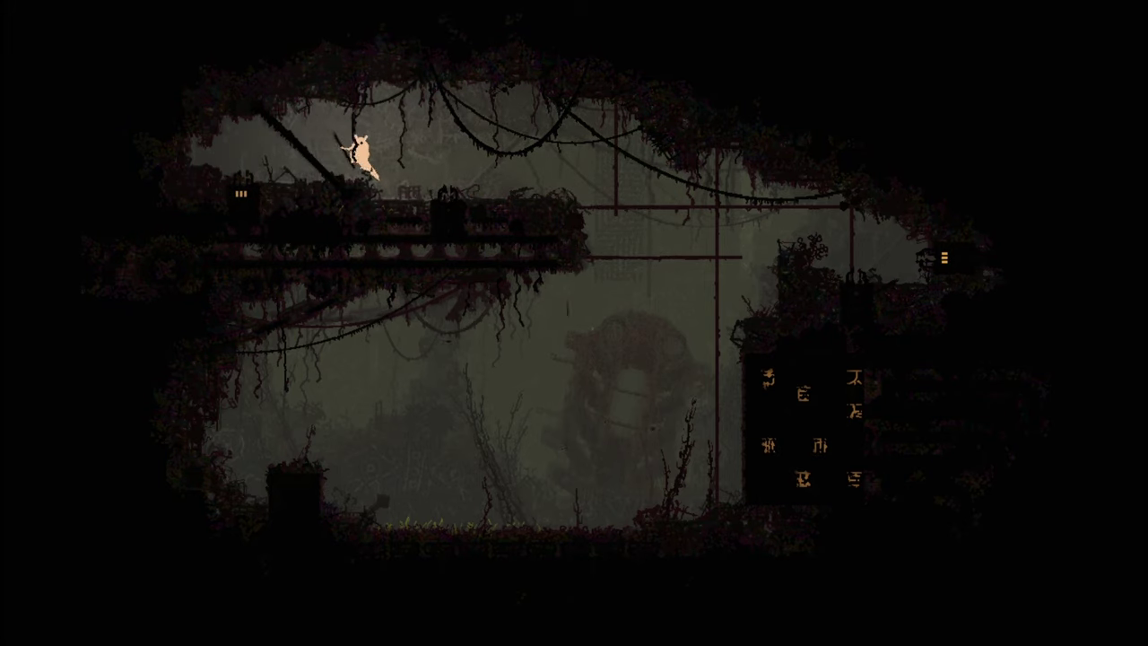
key(Left)
key(Left)
key(Left)
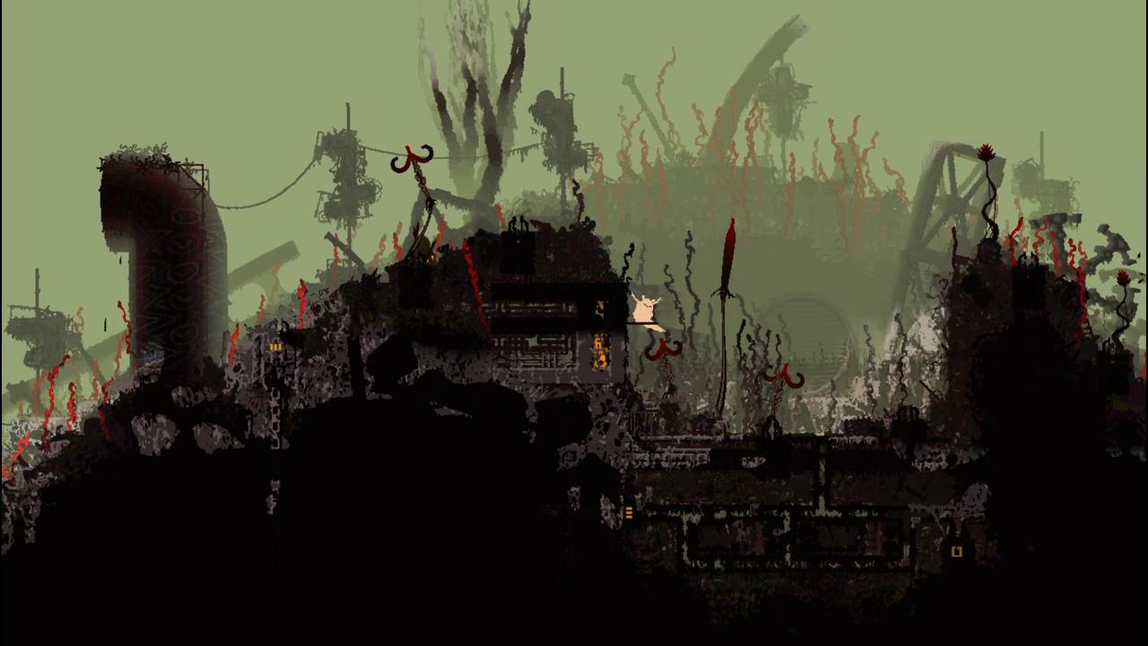
key(Left)
key(Left)
key(Left)
key(Up)
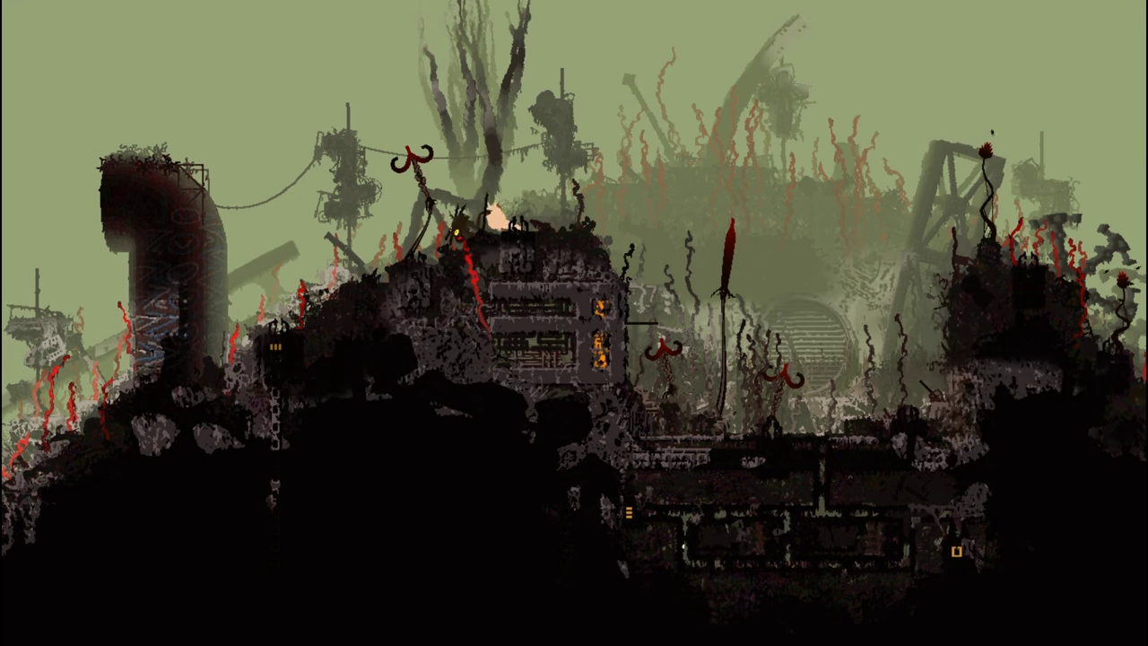
key(Left)
key(Left)
key(Left)
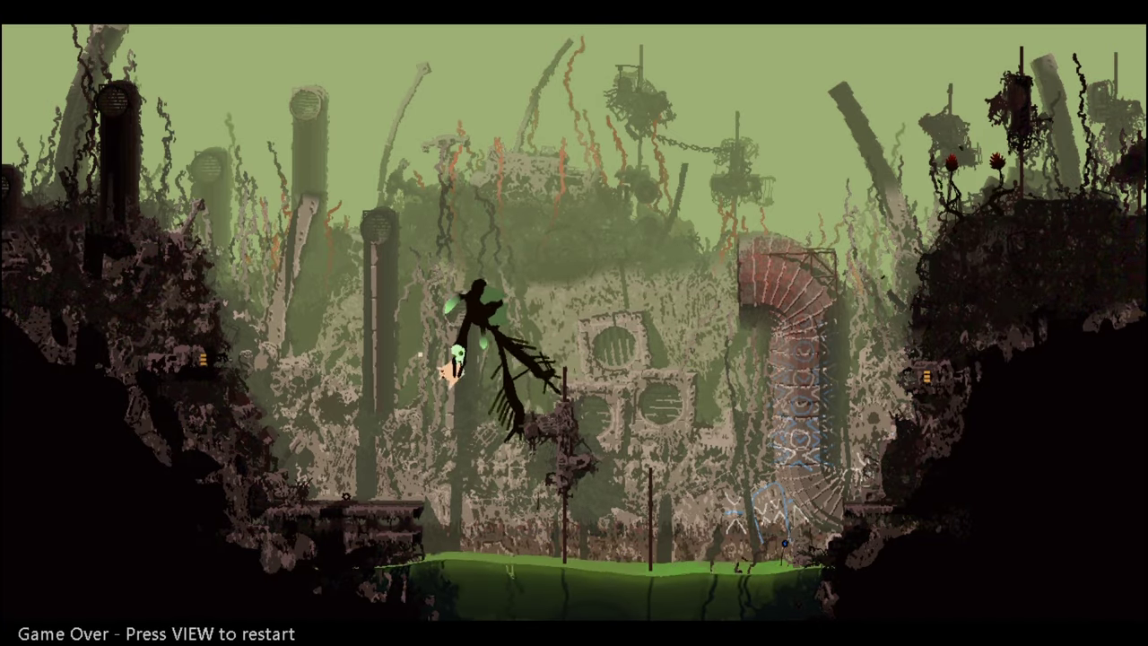
key(Escape)
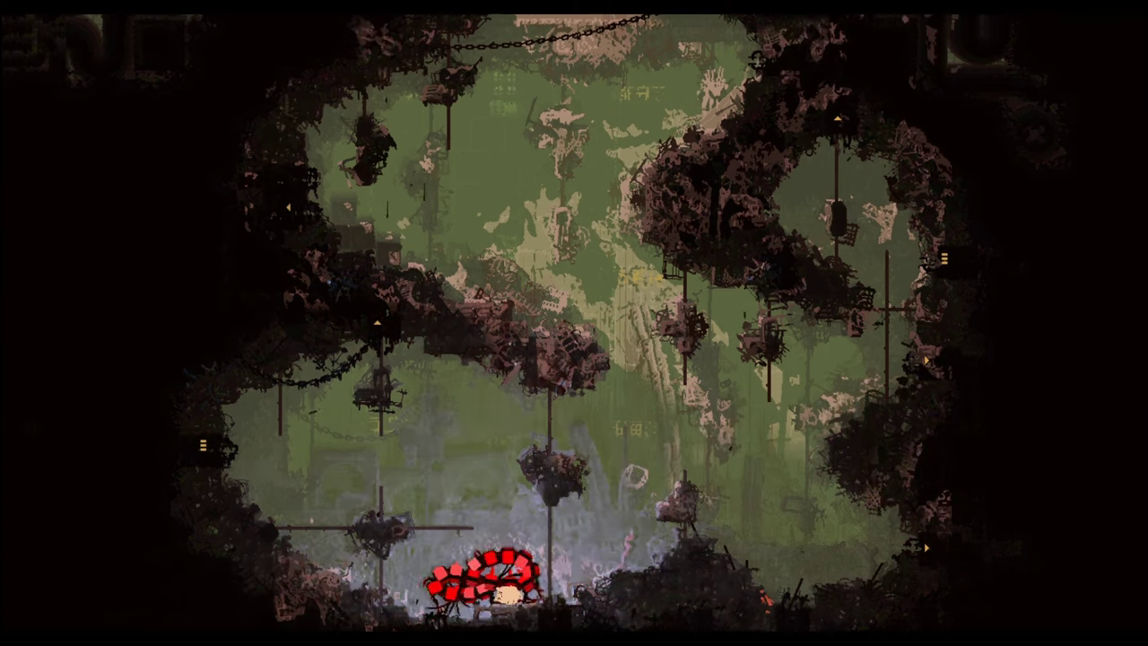
key(Escape)
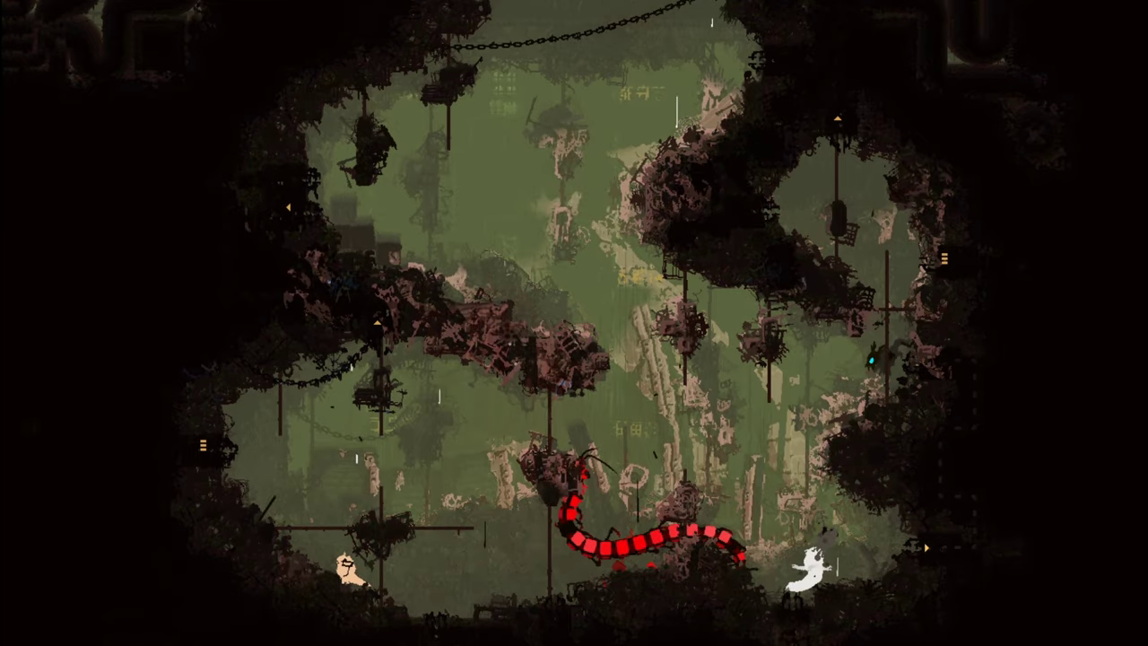
key(Up)
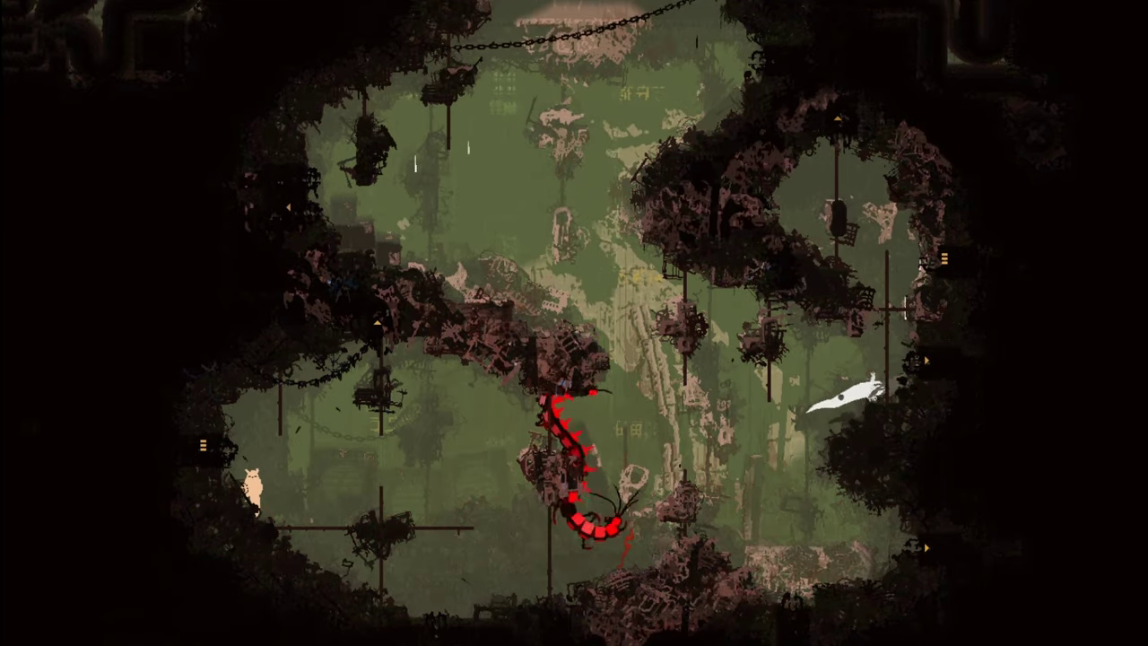
key(Up)
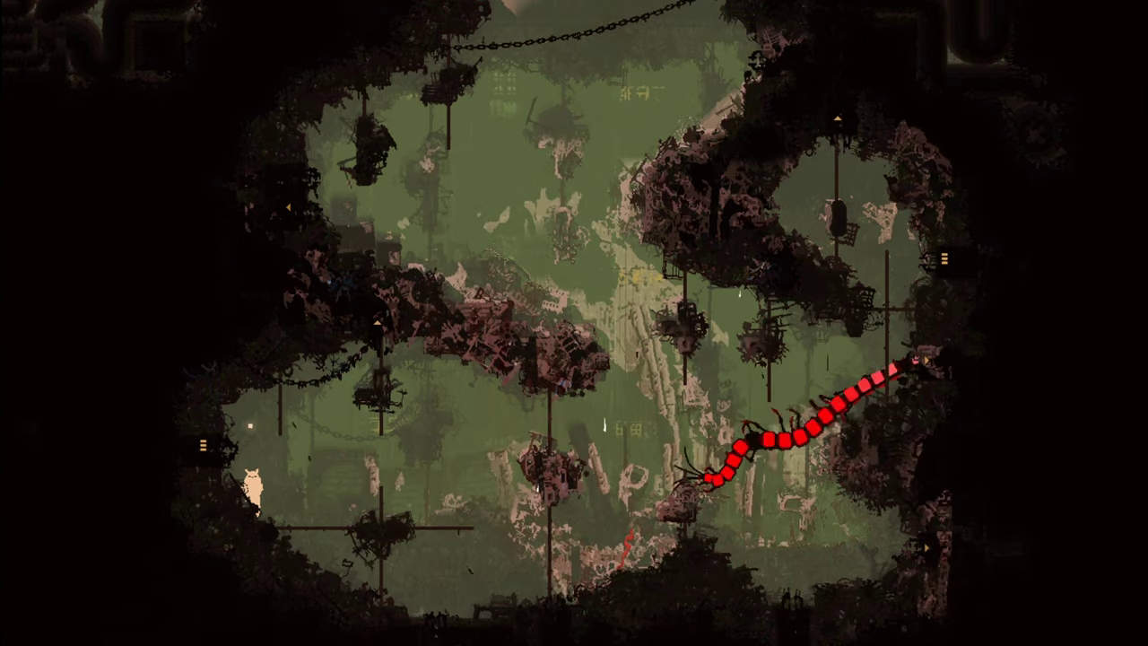
key(Down)
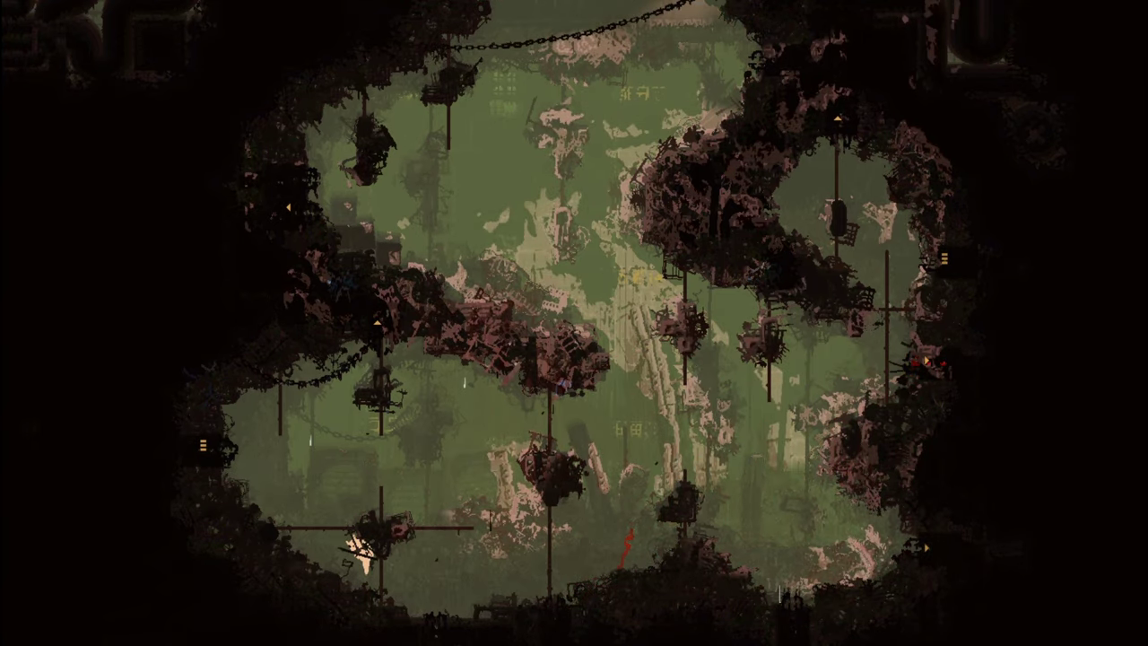
key(Right)
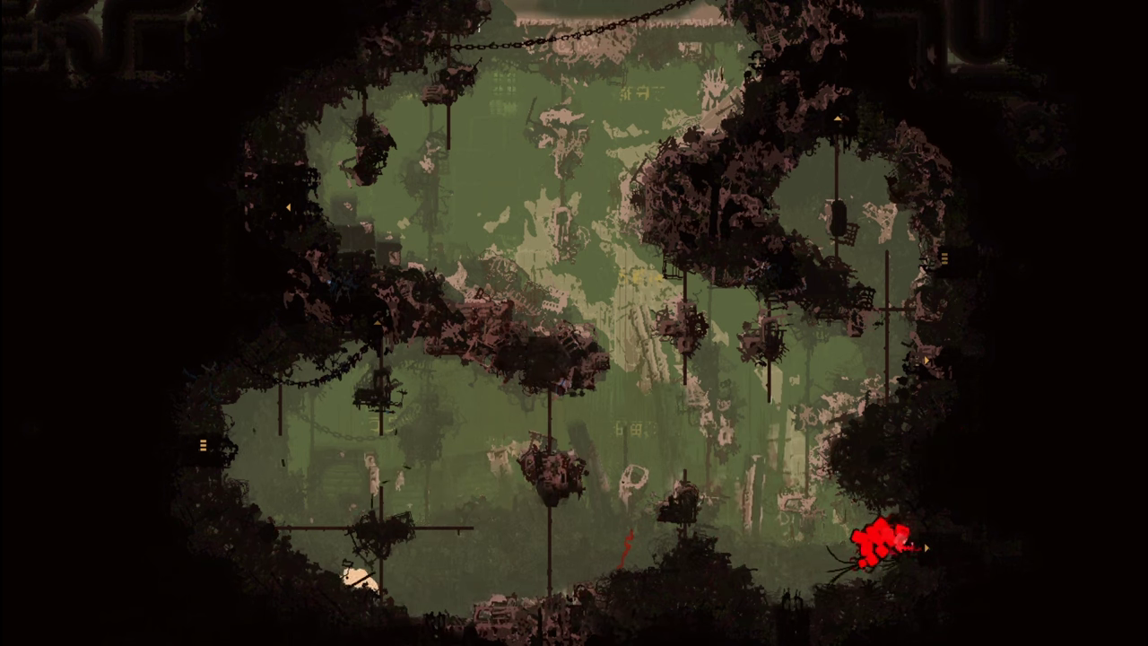
key(Up)
key(Right)
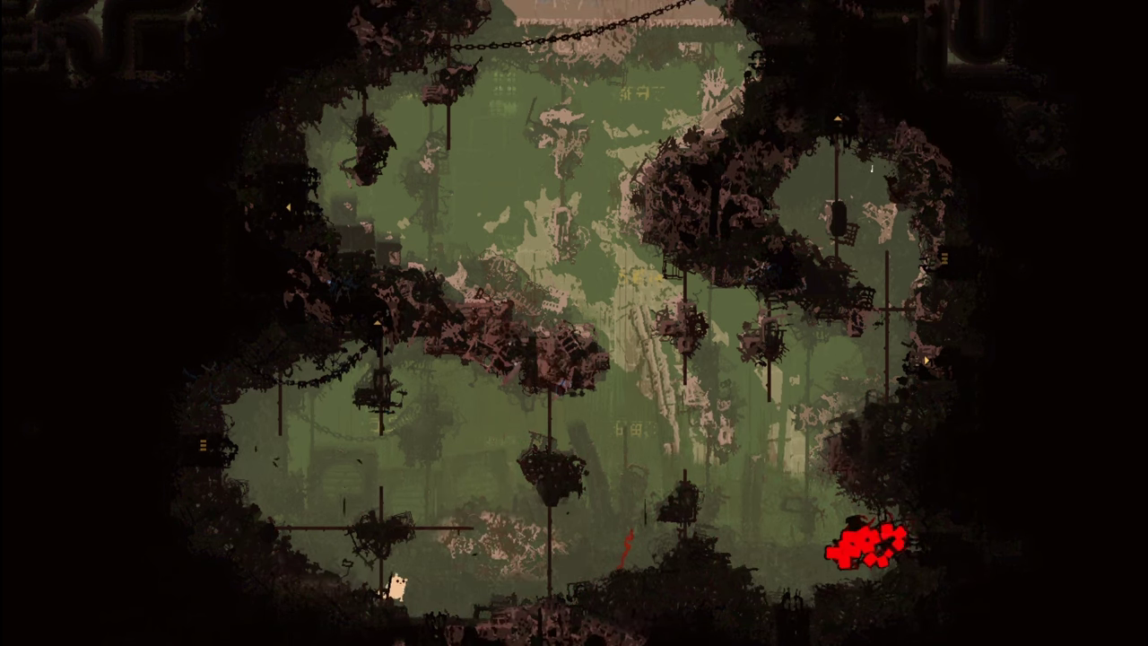
key(Right)
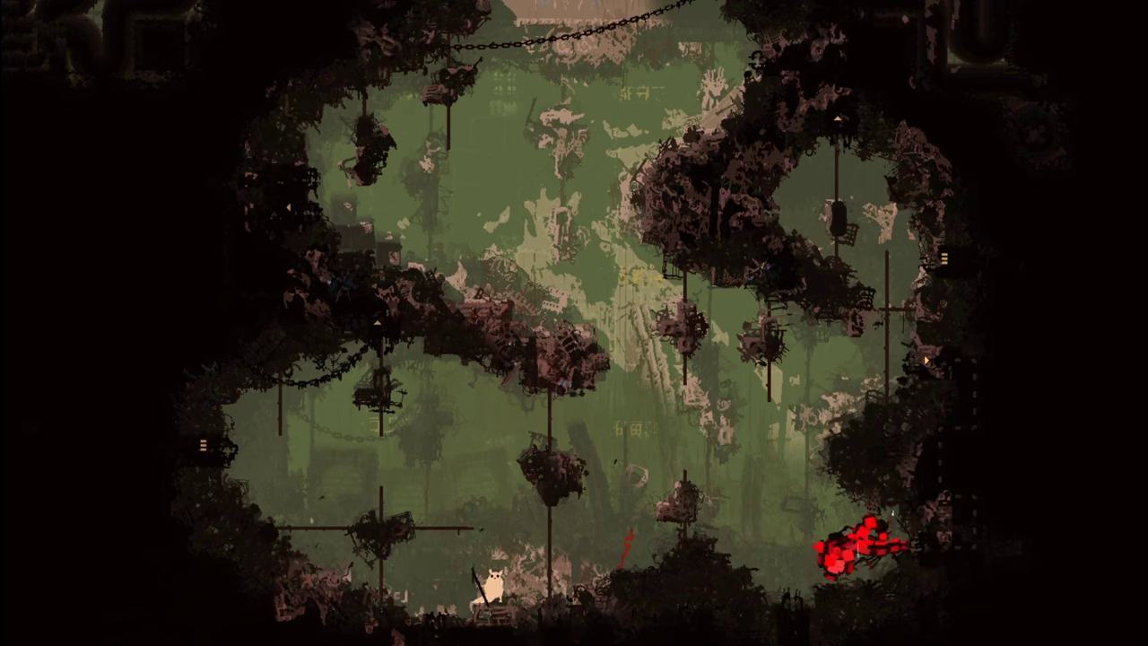
key(Right)
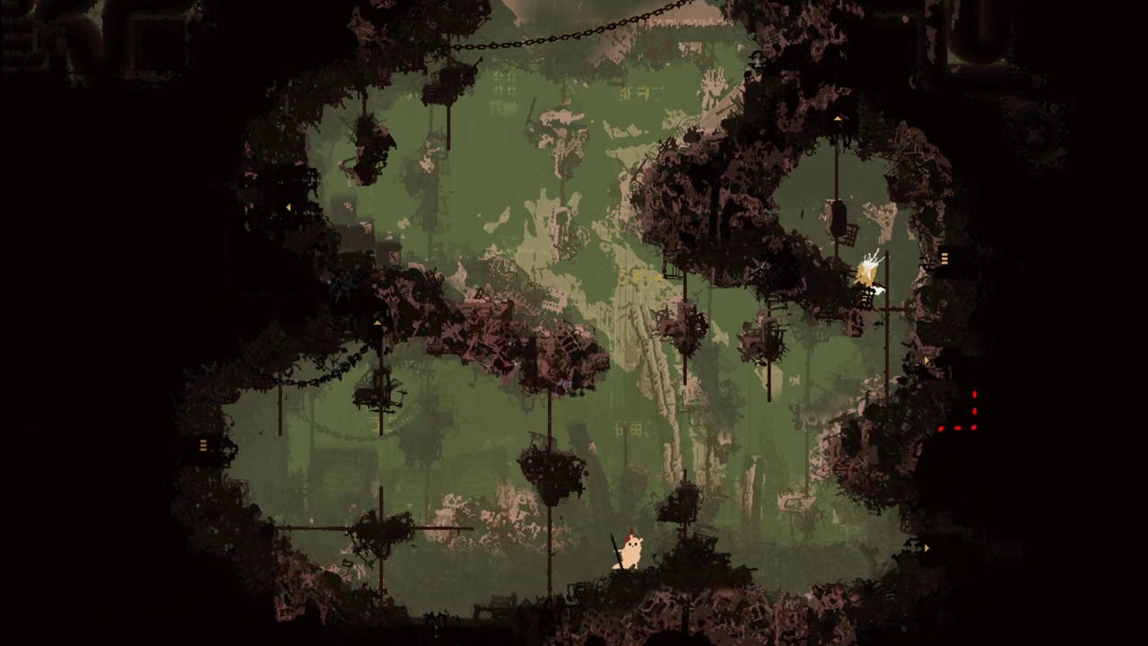
key(Left)
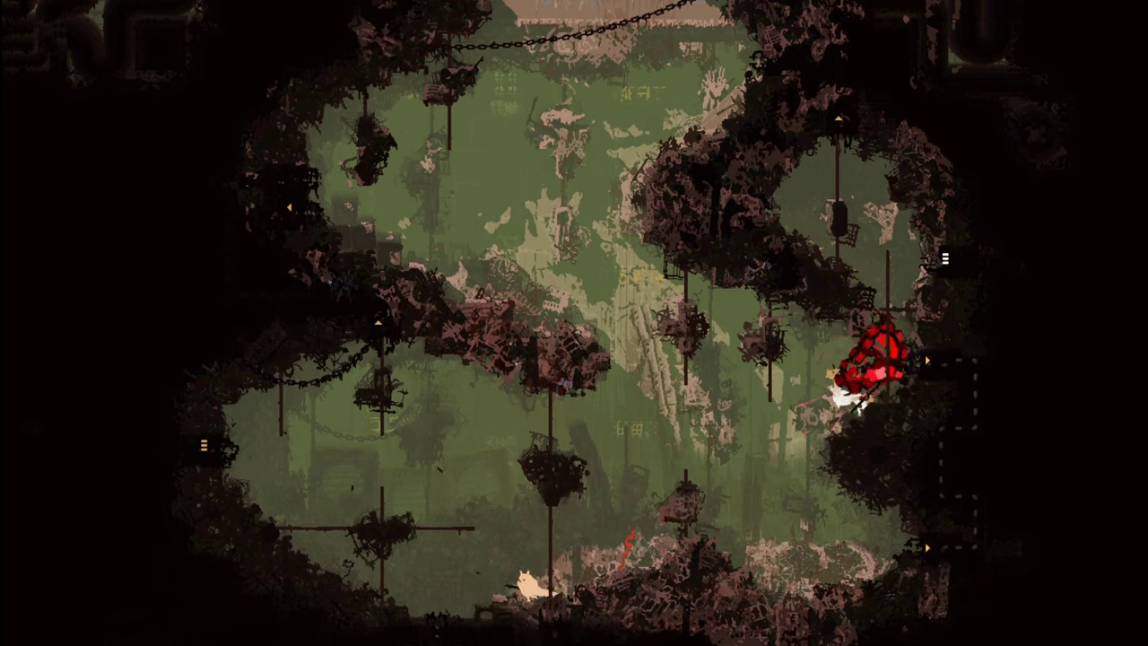
key(Left)
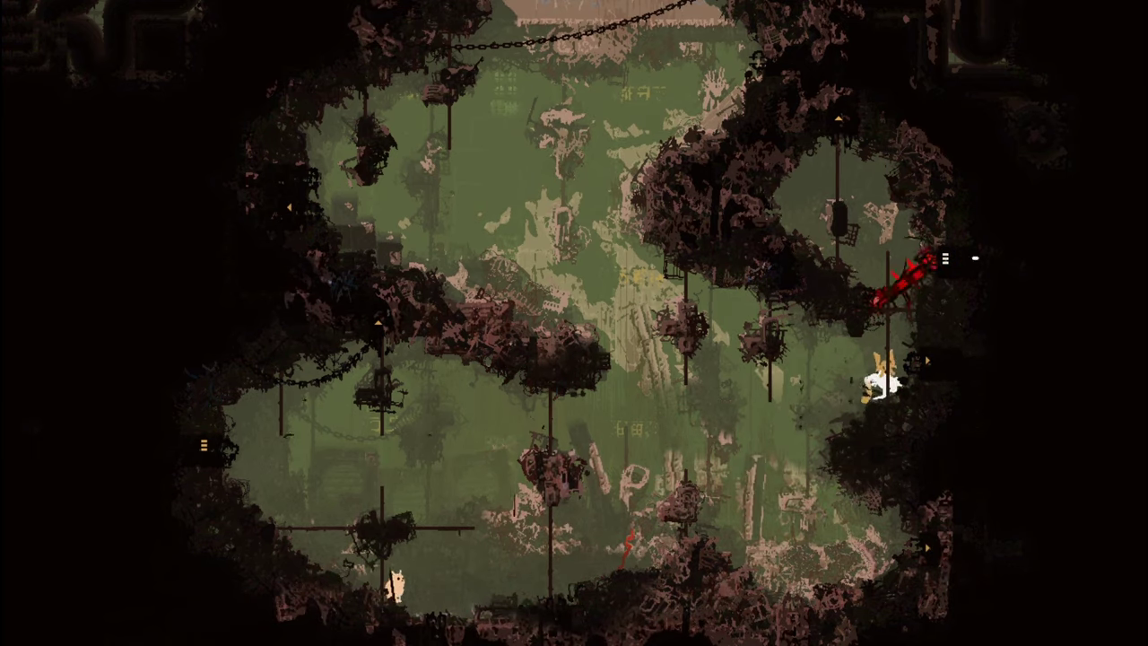
key(Left)
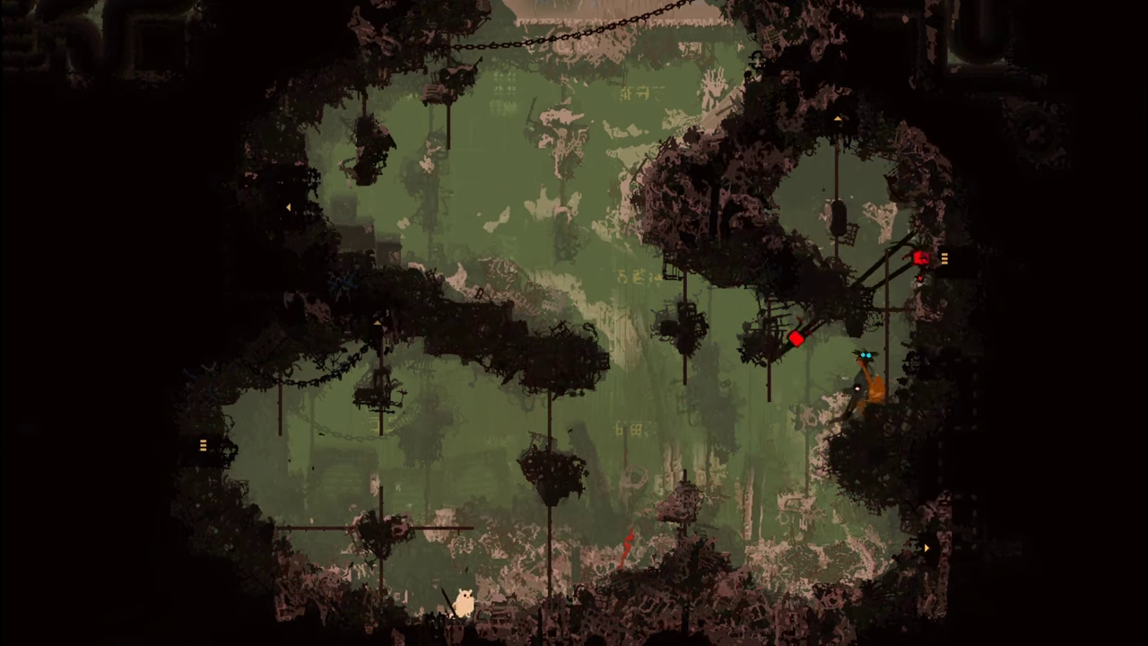
key(Right)
key(Right)
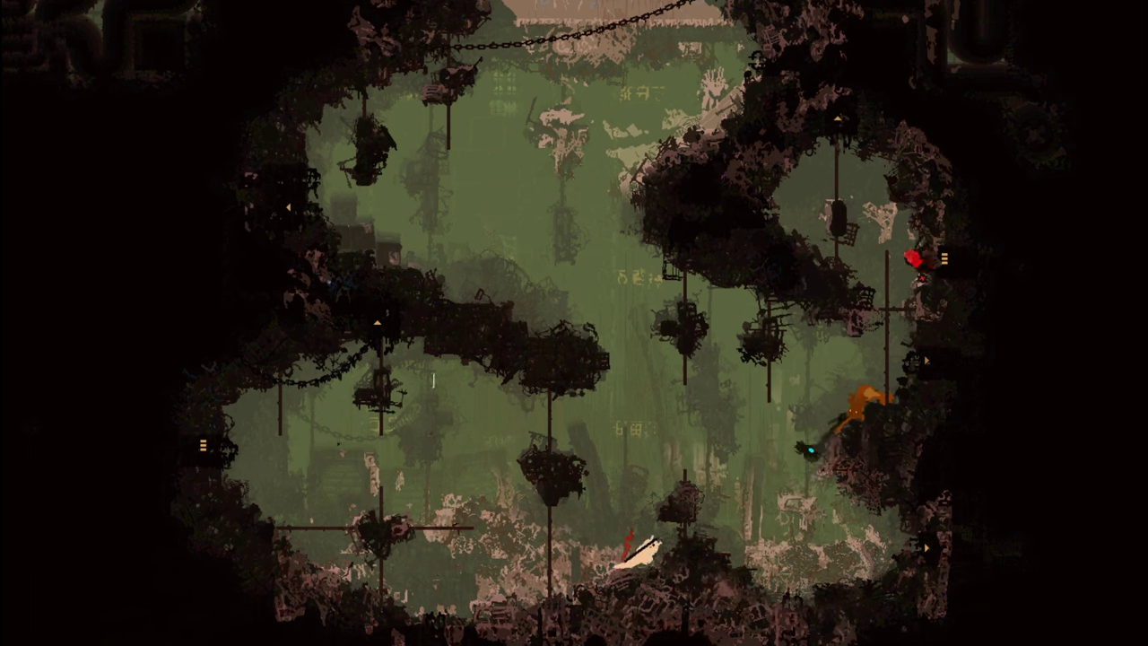
key(Right)
key(Right)
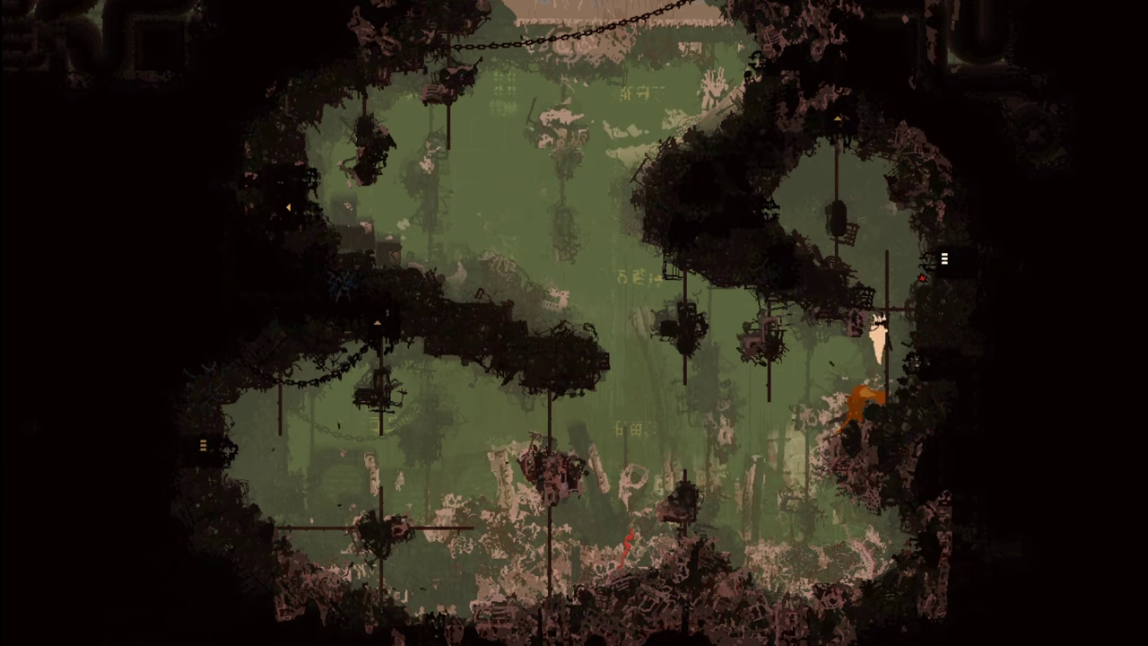
key(Up)
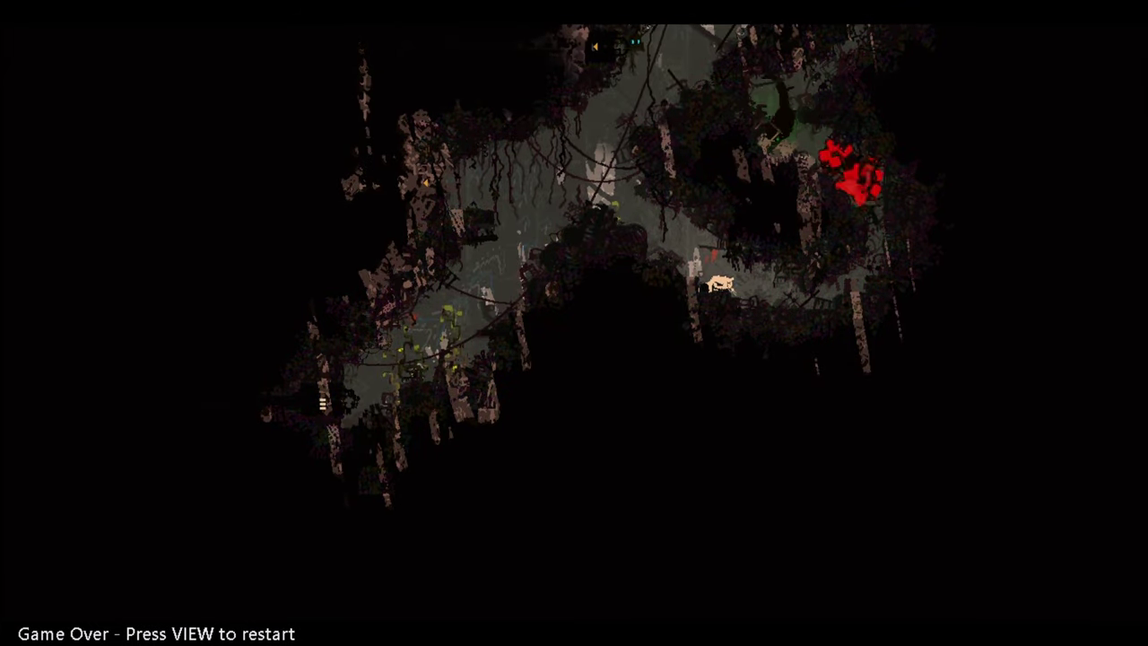
key(Escape)
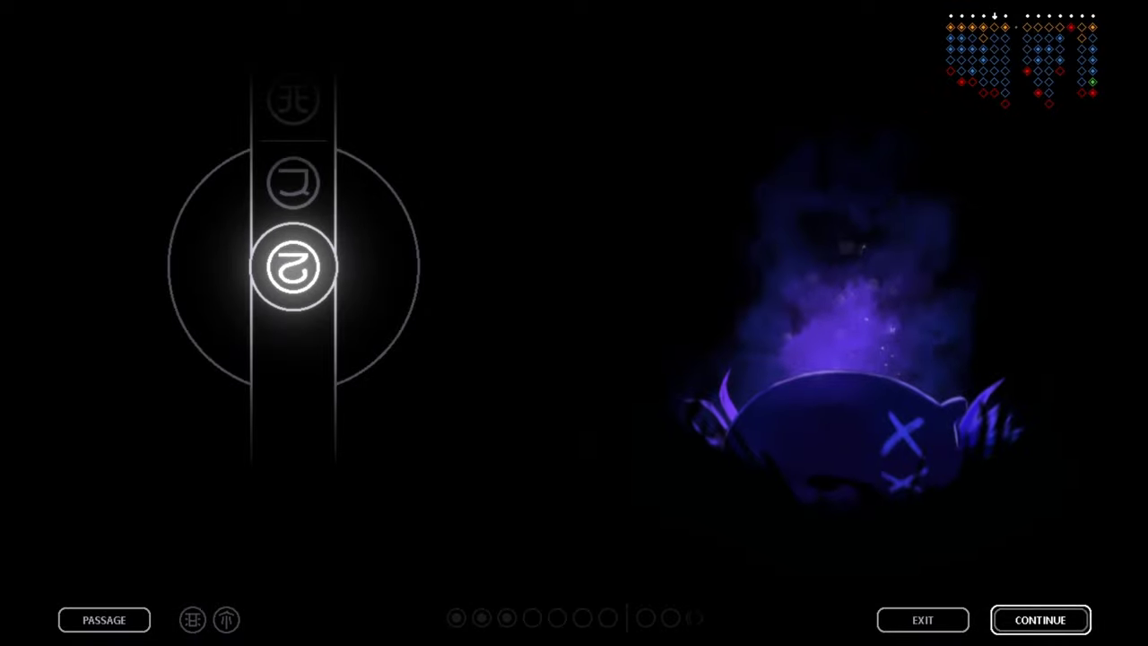